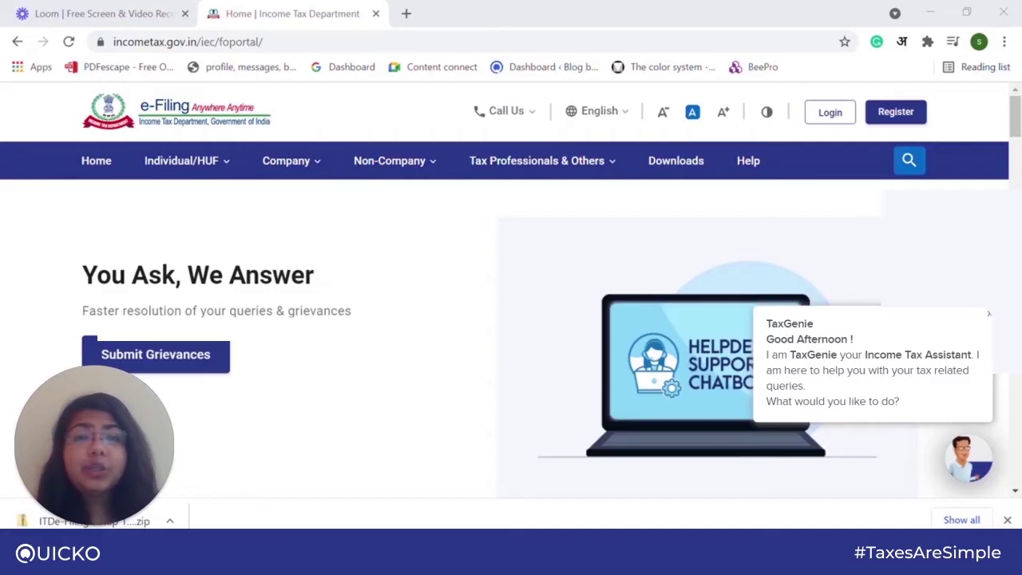
# Sign in to the e-Filing portal with the PAN as User ID, confirming the secure access message.
pyautogui.click(831, 114)
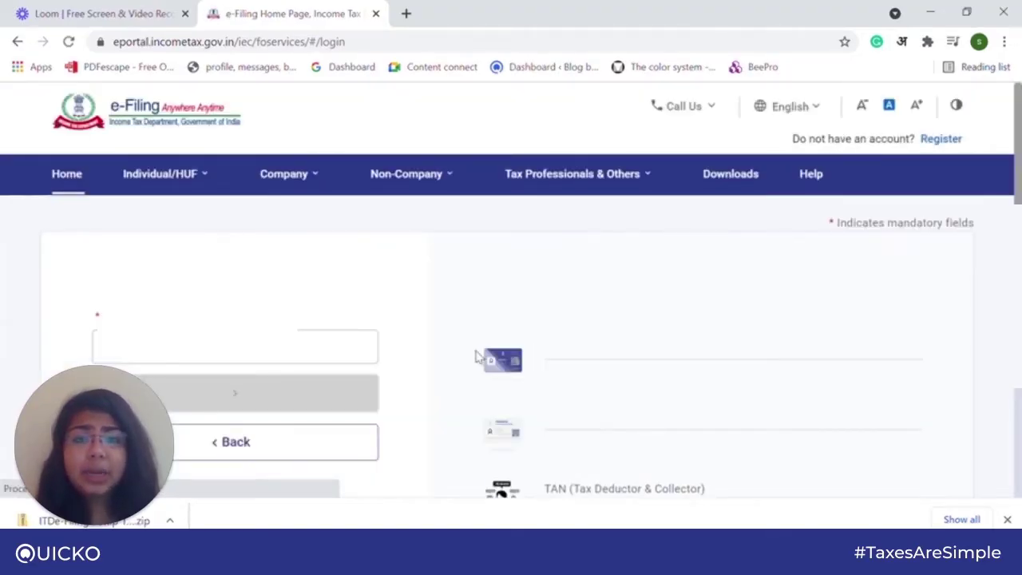
pyautogui.scroll(-1, 415, 331)
pyautogui.click(254, 337)
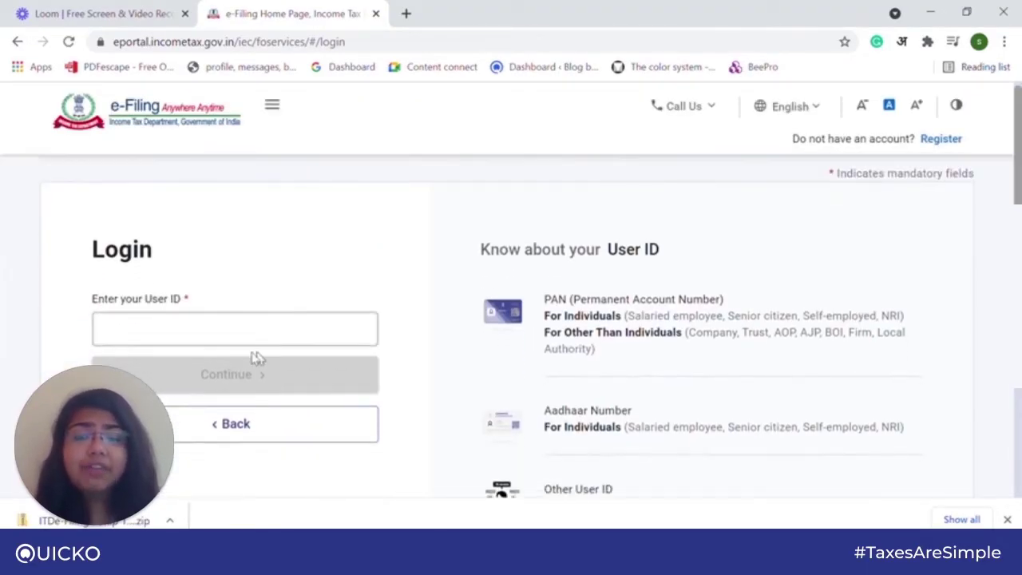
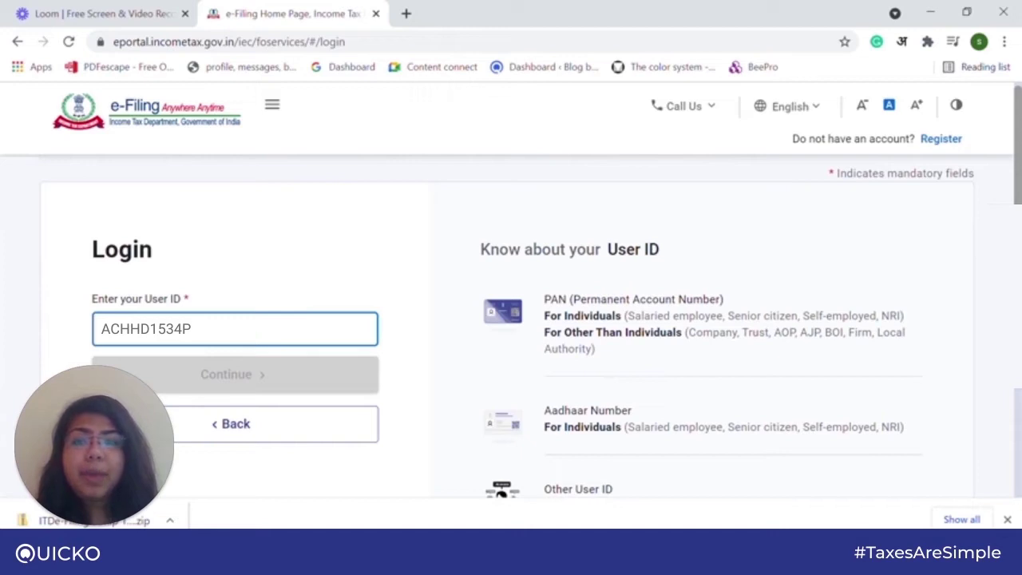
pyautogui.click(229, 386)
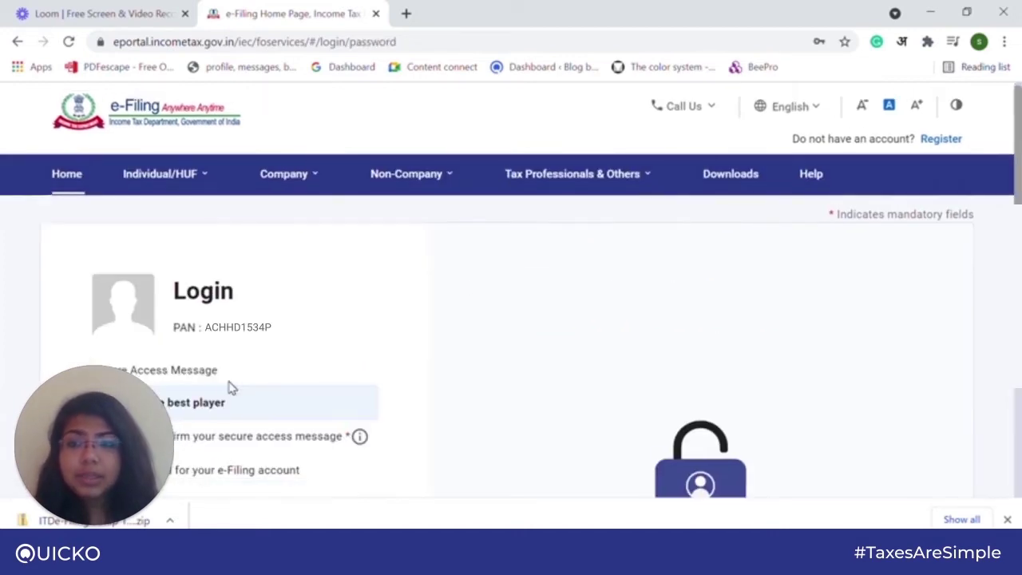
pyautogui.click(98, 362)
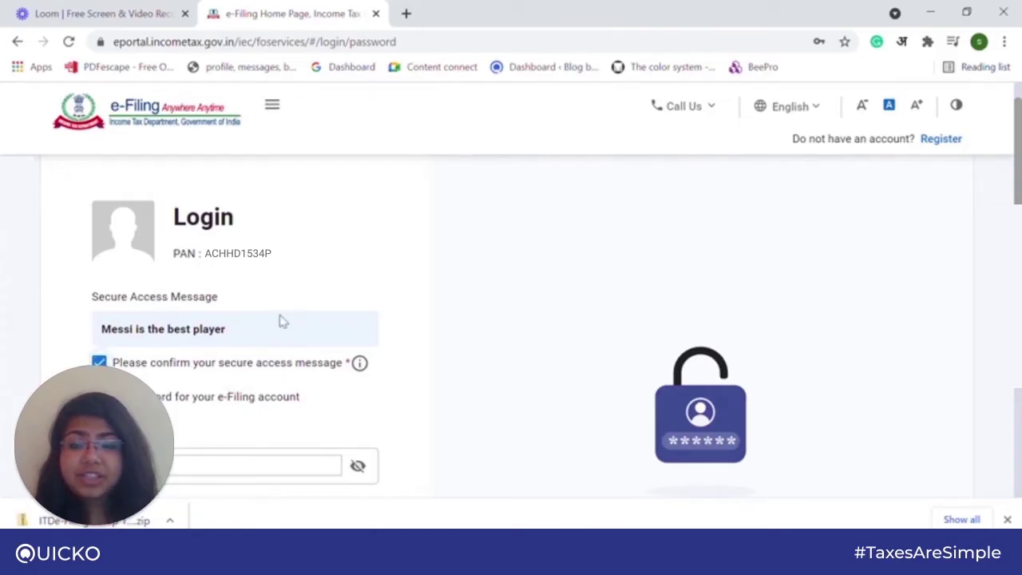
pyautogui.scroll(-2, 280, 321)
pyautogui.click(214, 444)
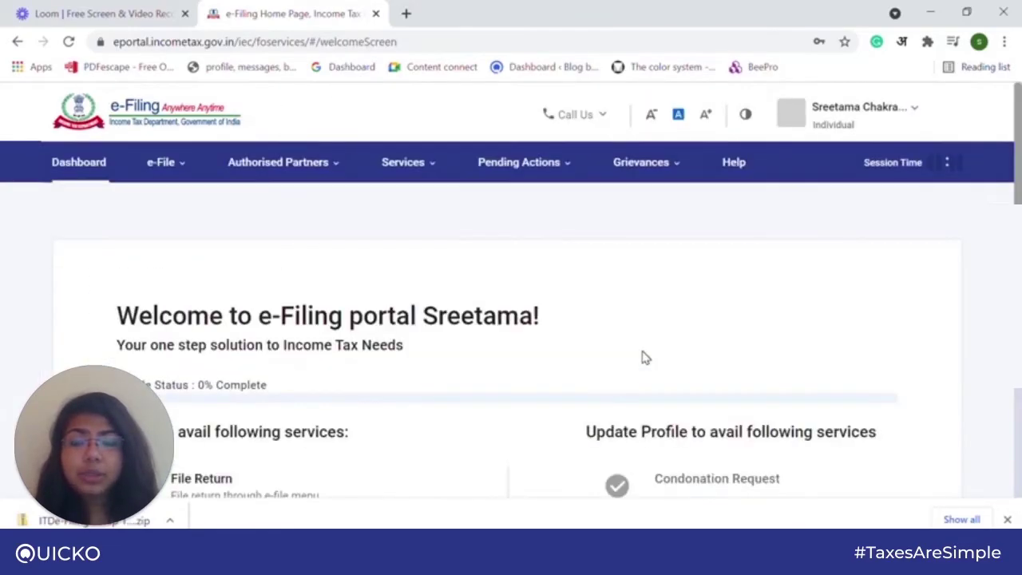
# Start File Income Tax Return under e-File with assessment year 2021-22 (Current A.Y.).
pyautogui.click(165, 164)
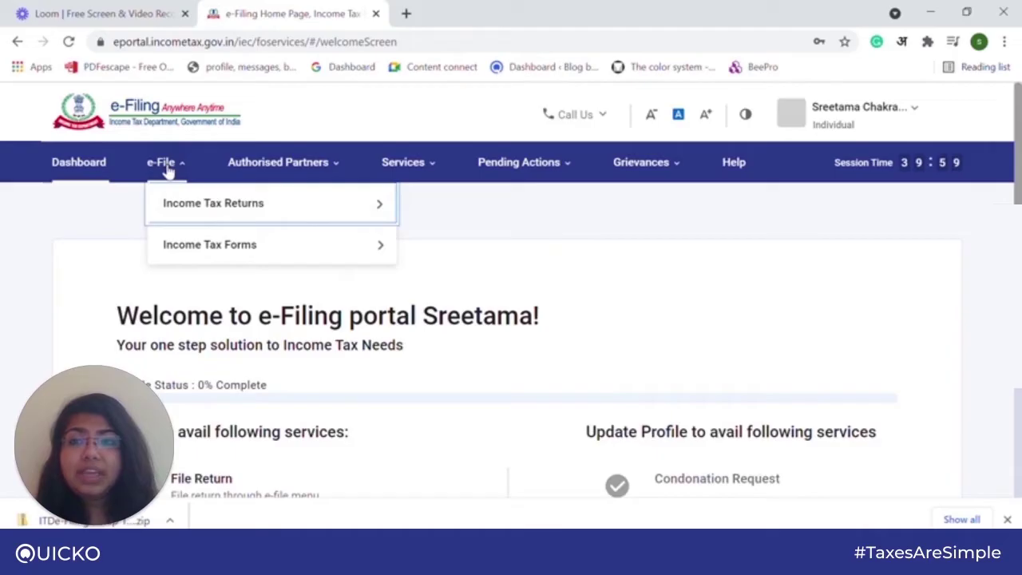
pyautogui.moveTo(251, 216)
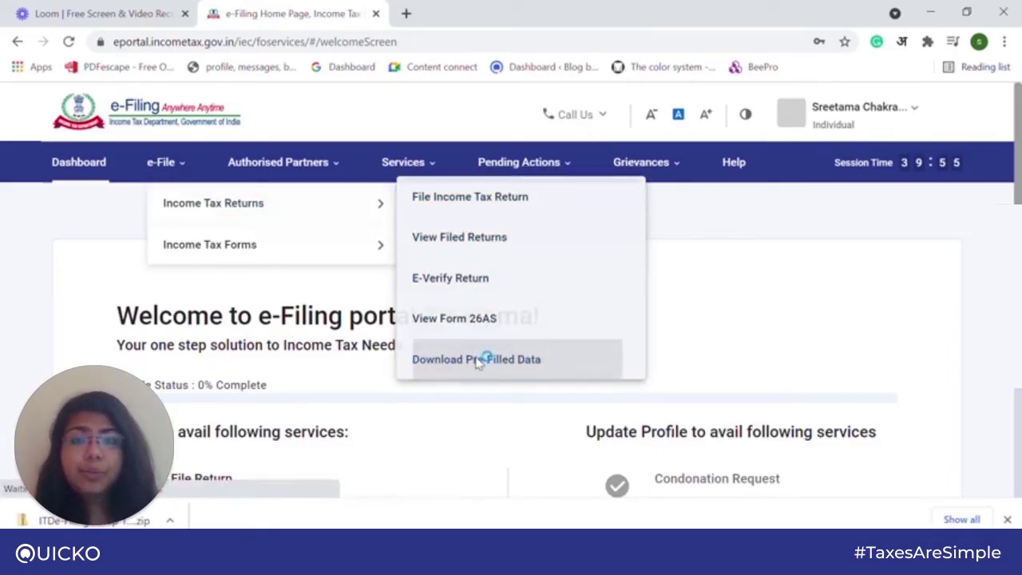
pyautogui.scroll(-1, 475, 362)
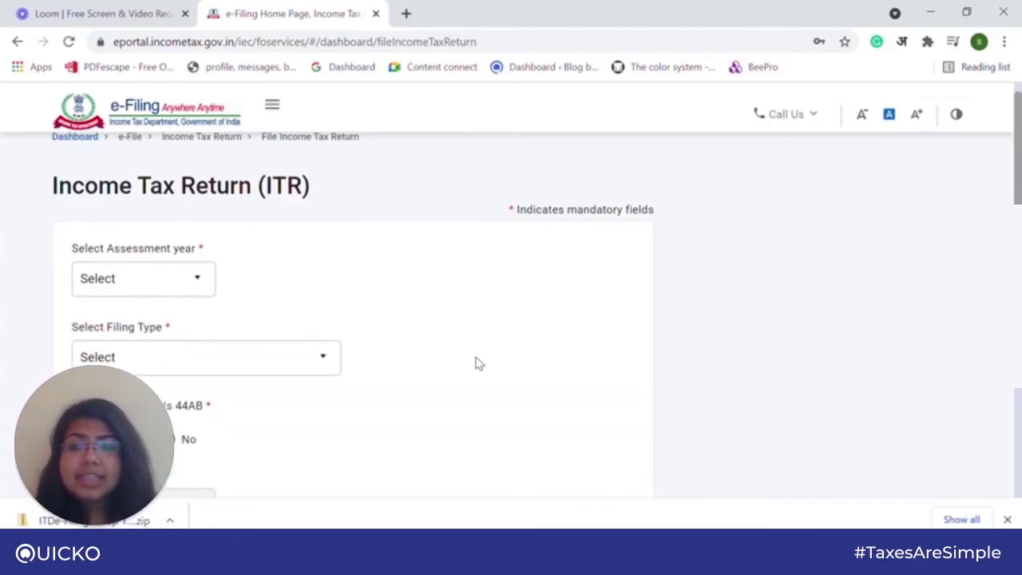
pyautogui.click(177, 286)
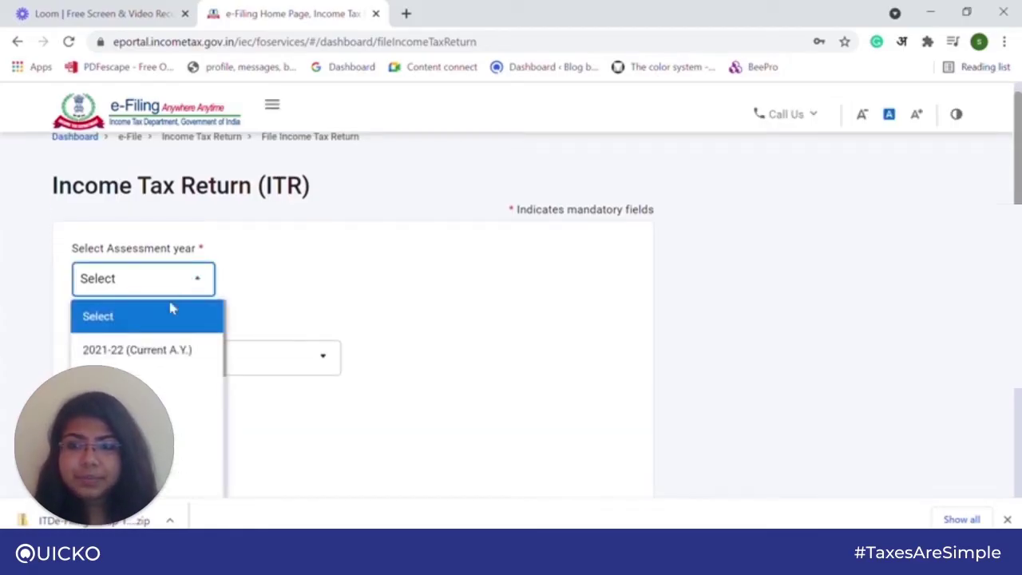
pyautogui.click(162, 346)
pyautogui.scroll(-2, 359, 283)
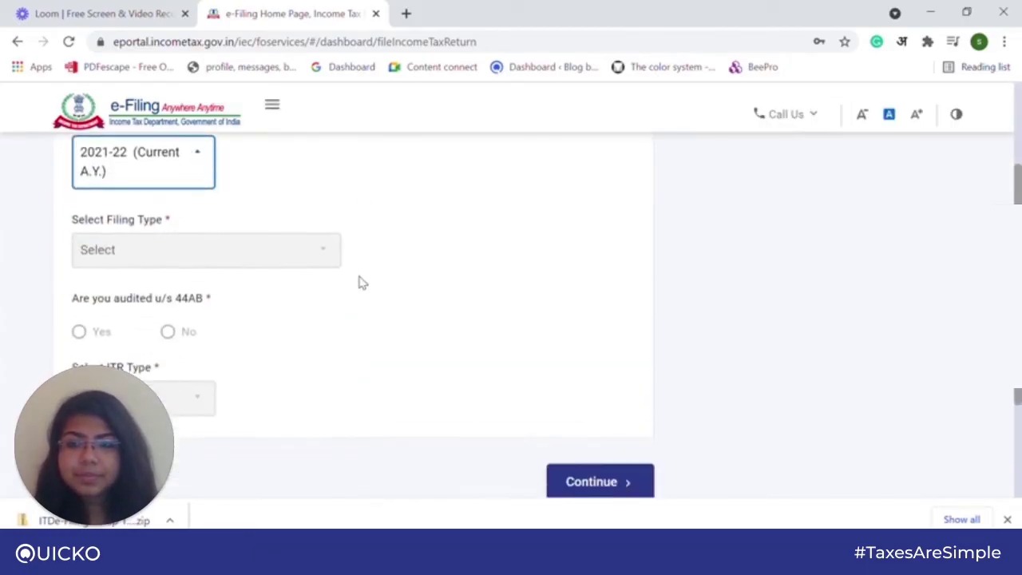
pyautogui.click(598, 448)
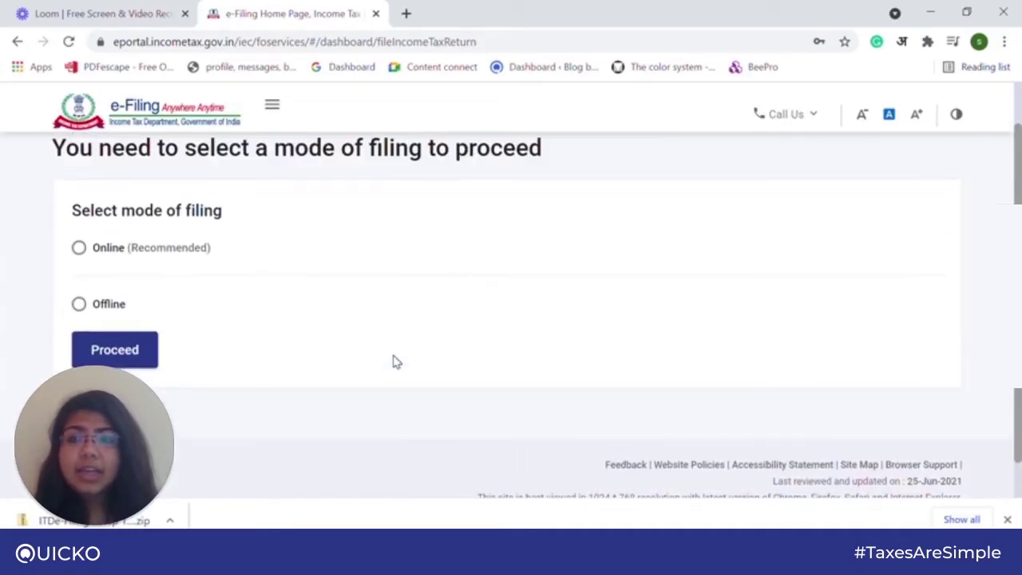
# Select Offline as the filing mode and expand the Select ITR Type list.
pyautogui.click(79, 305)
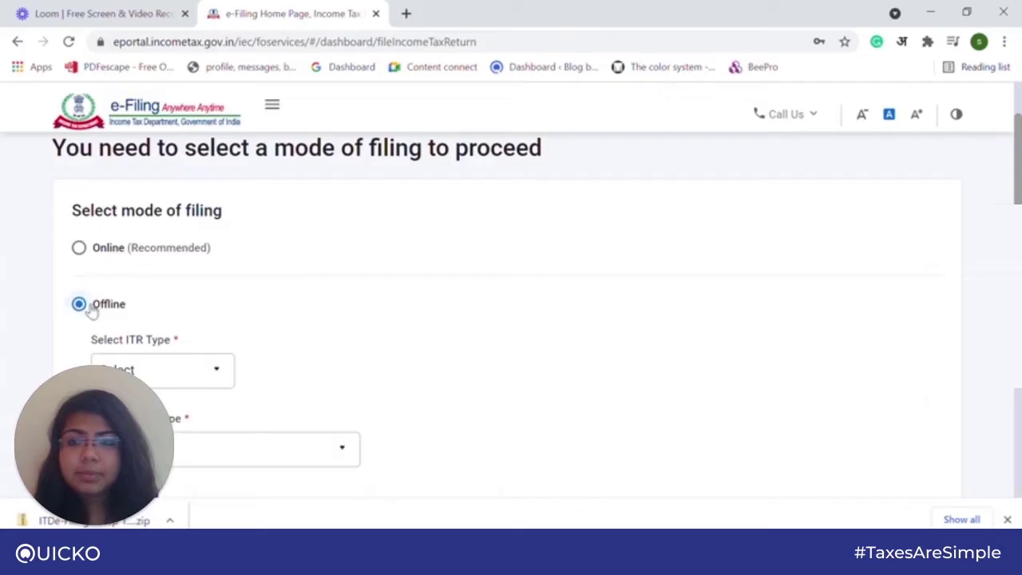
pyautogui.scroll(-1, 281, 319)
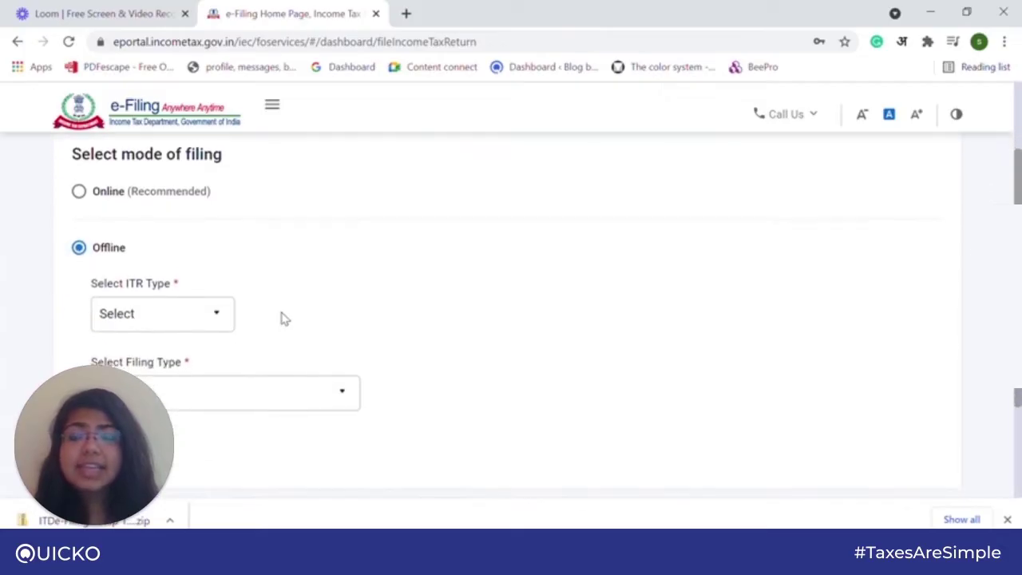
pyautogui.click(197, 317)
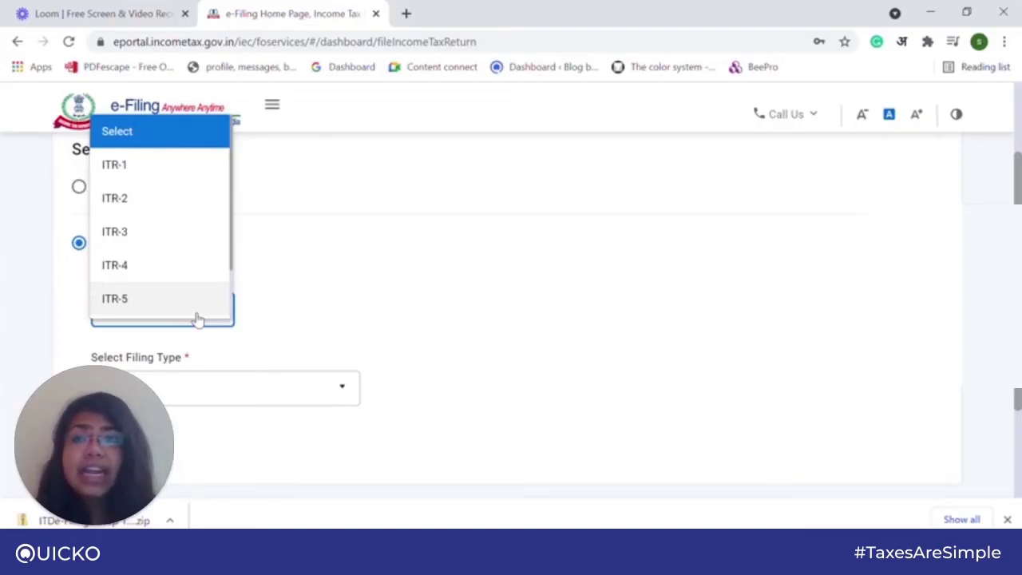
# Choose ITR-1 with 139(1) - Original Return and save the prefilled data JSON.
pyautogui.click(167, 168)
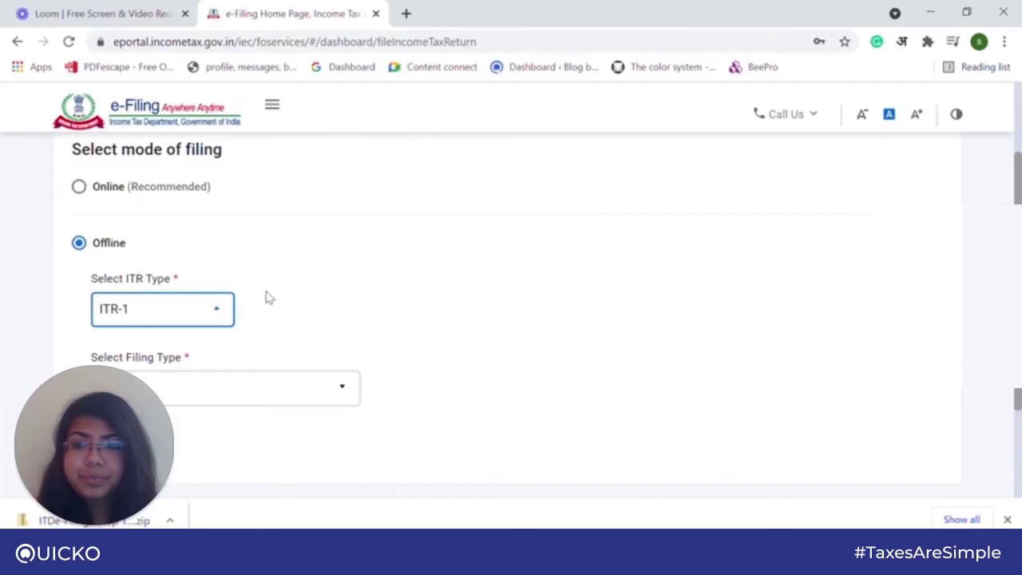
pyautogui.click(226, 394)
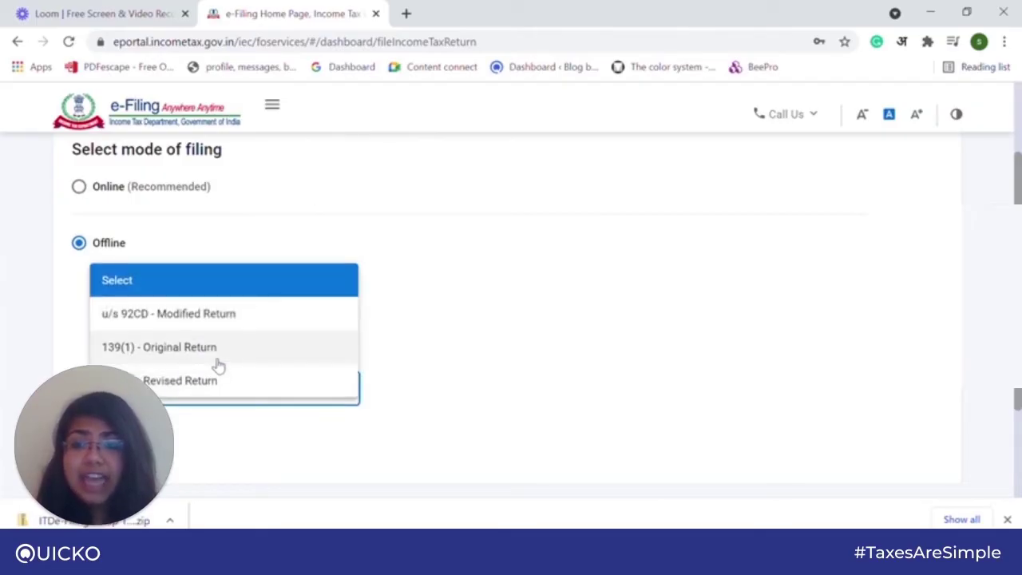
pyautogui.click(216, 354)
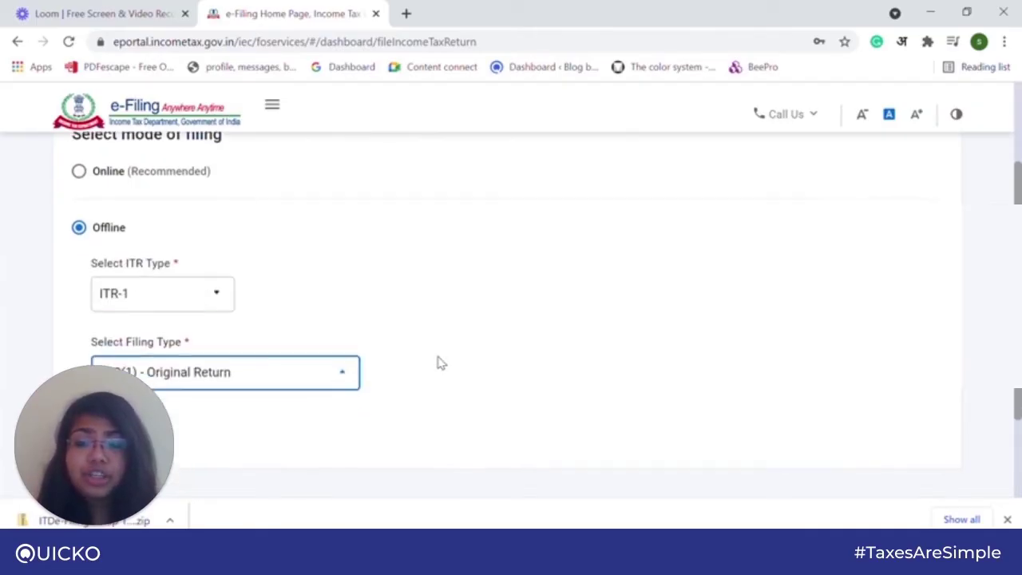
pyautogui.scroll(-5, 441, 364)
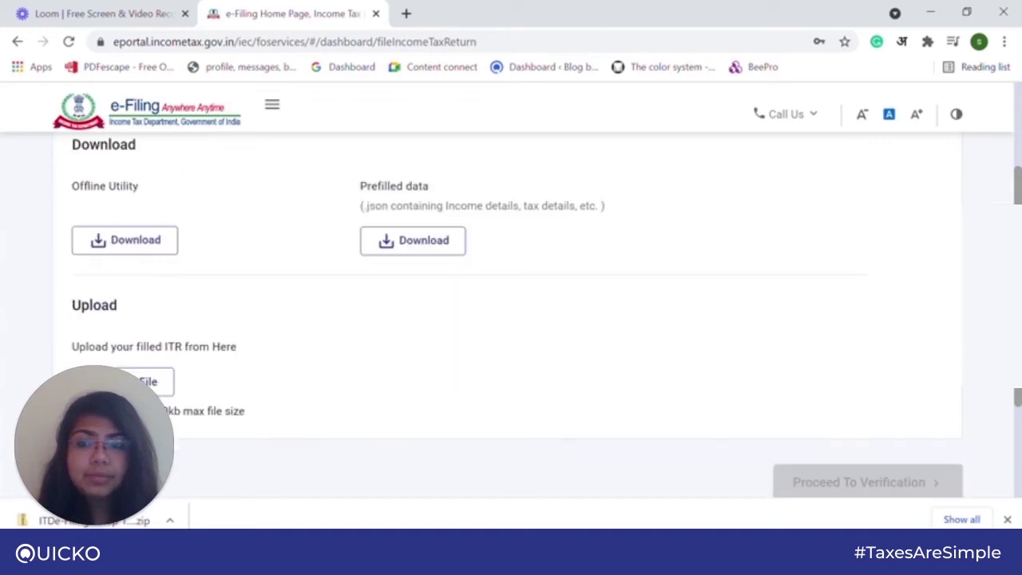
pyautogui.scroll(2, 376, 377)
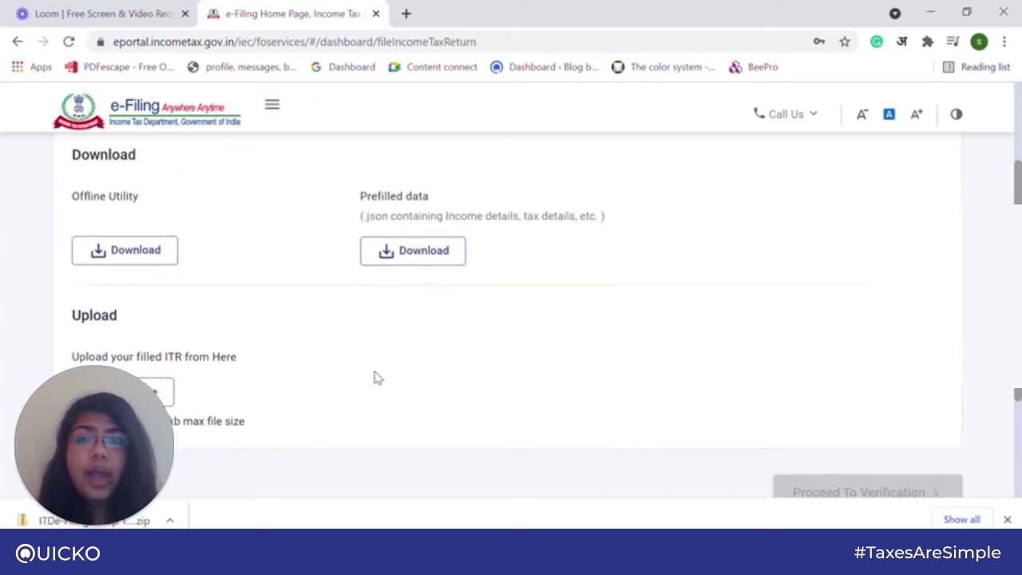
pyautogui.click(429, 317)
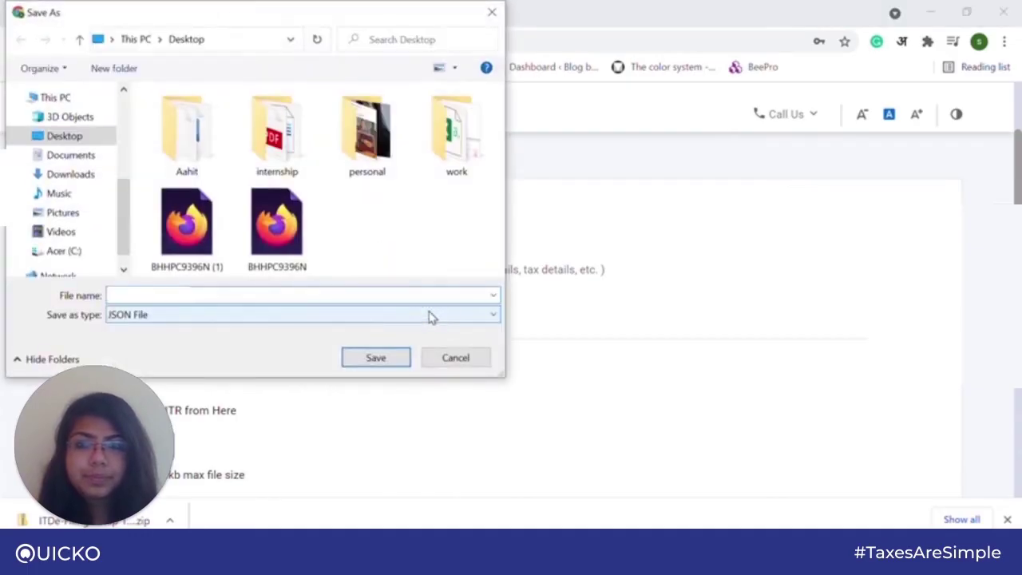
pyautogui.click(390, 359)
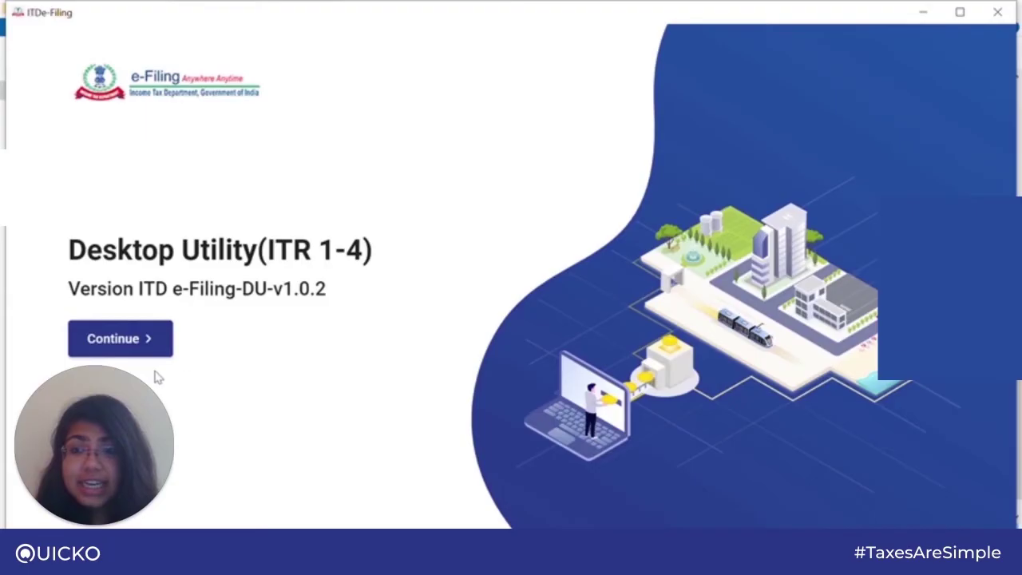
# Go past the welcome screen to File Returns and pick Import Pre-filled Data.
pyautogui.click(116, 340)
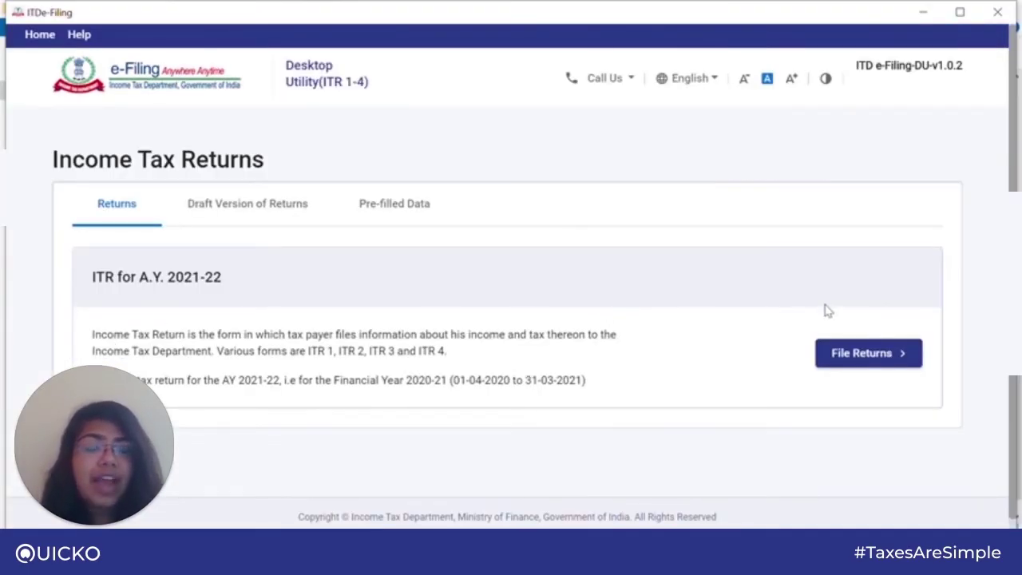
pyautogui.click(845, 356)
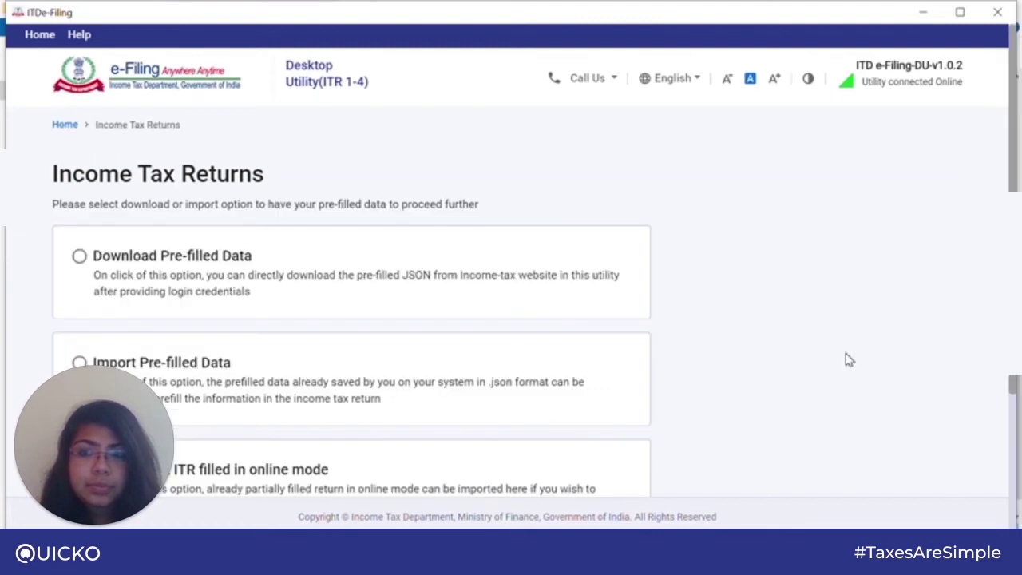
pyautogui.scroll(-2, 706, 347)
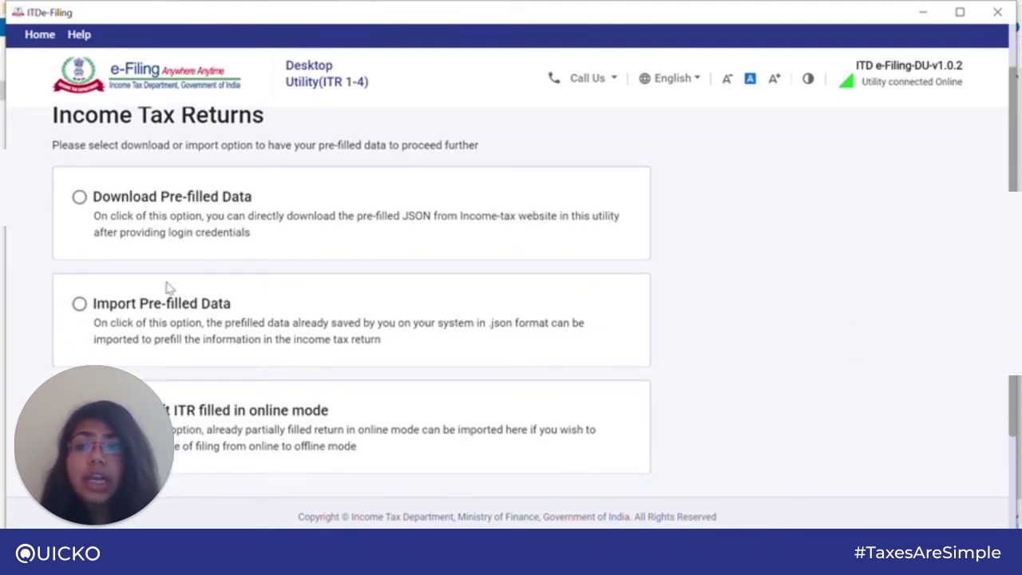
pyautogui.click(80, 306)
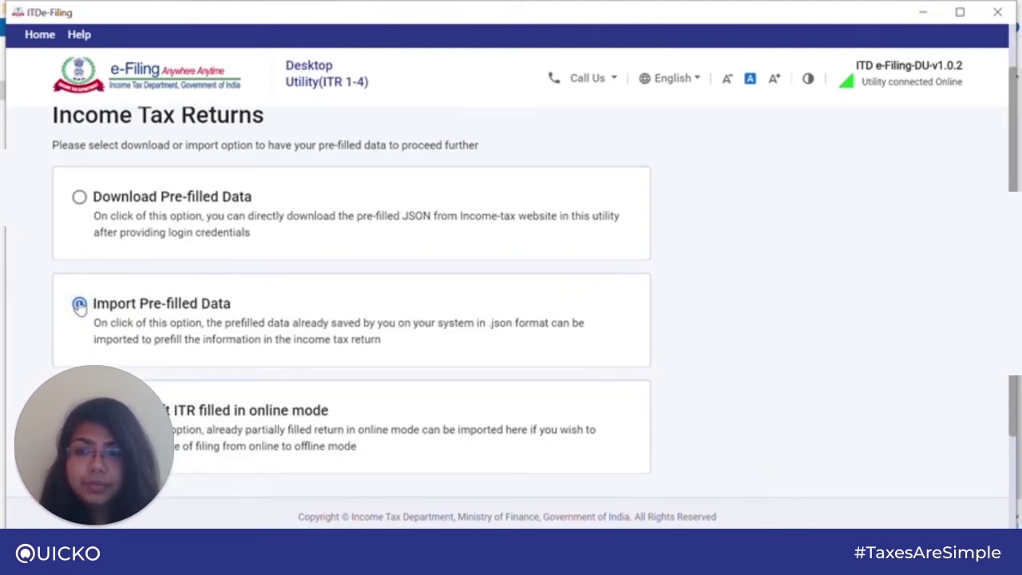
pyautogui.scroll(-4, 401, 280)
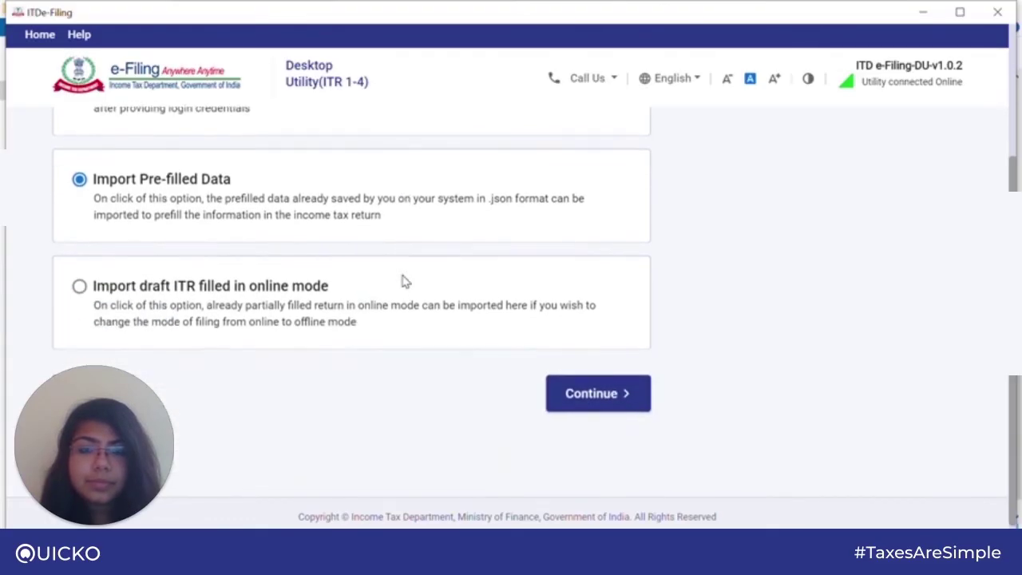
# Enter the taxpayer's PAN, submit it with the assessment year, and attach the saved pre-filled JSON.
pyautogui.click(583, 399)
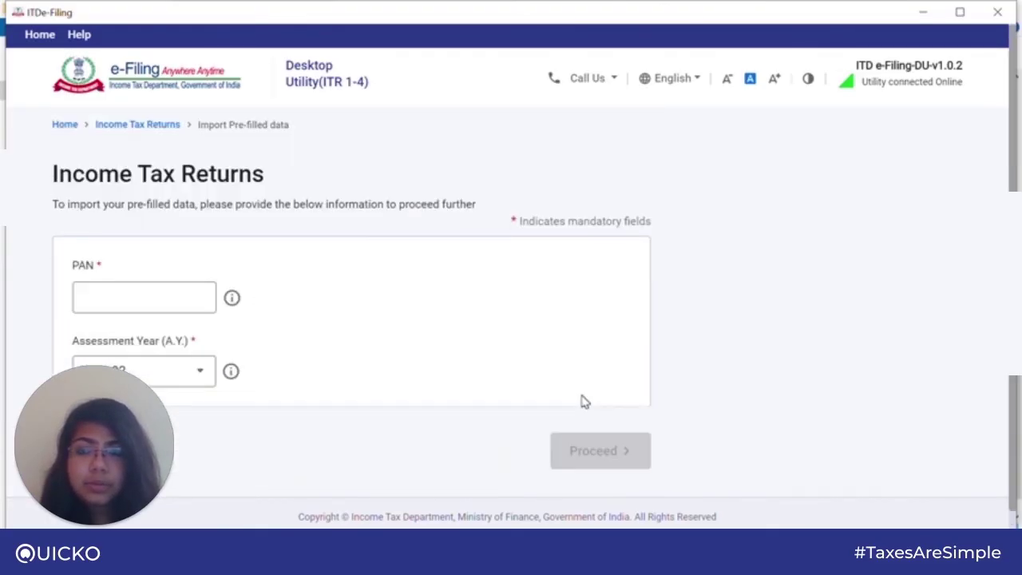
pyautogui.click(177, 301)
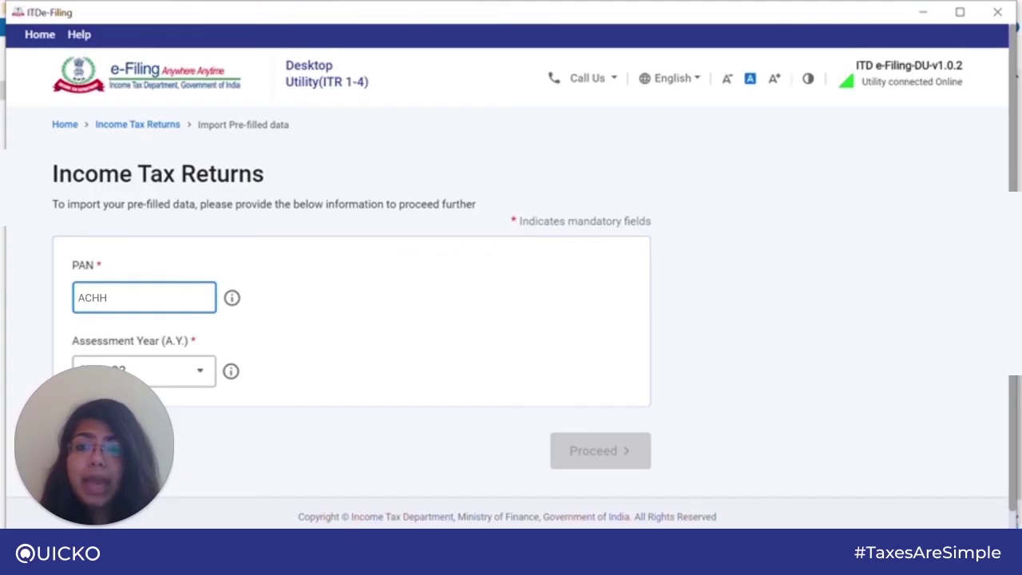
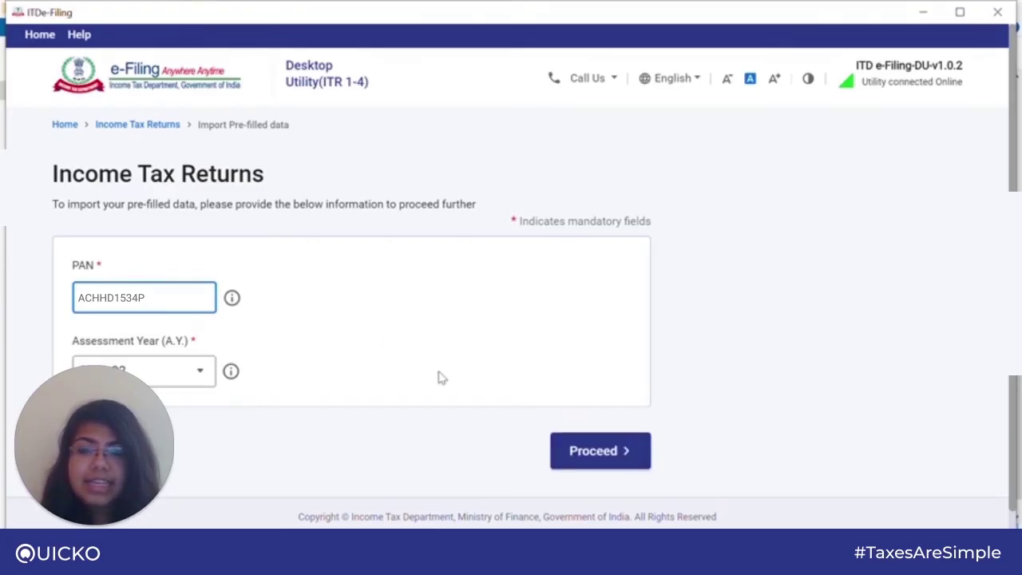
pyautogui.click(592, 455)
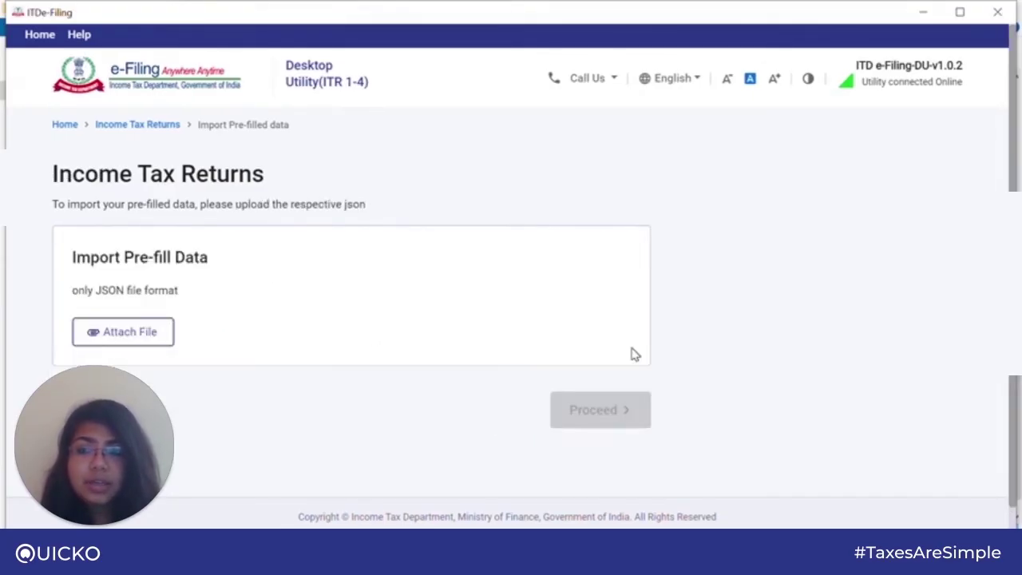
pyautogui.click(140, 336)
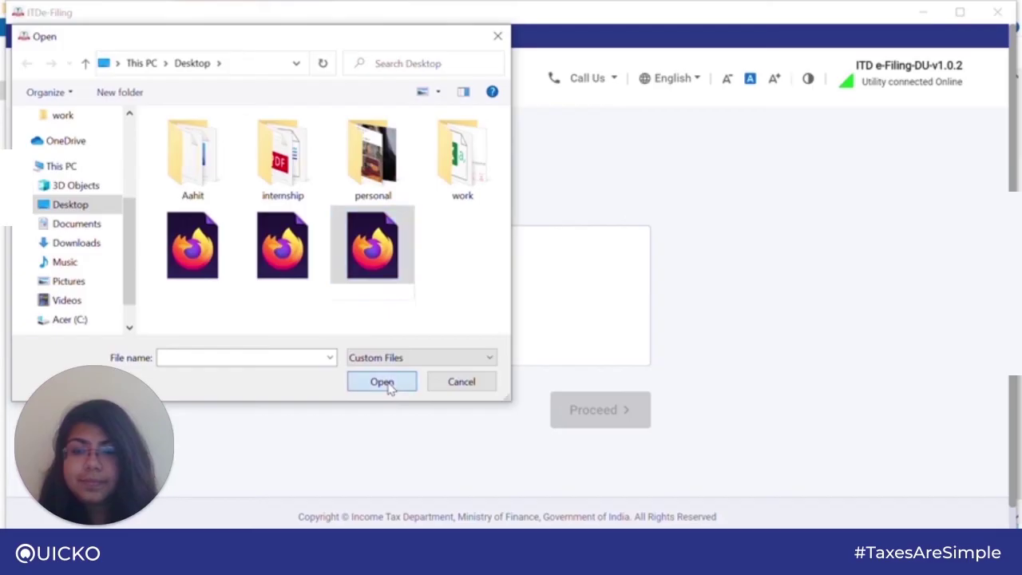
pyautogui.click(385, 382)
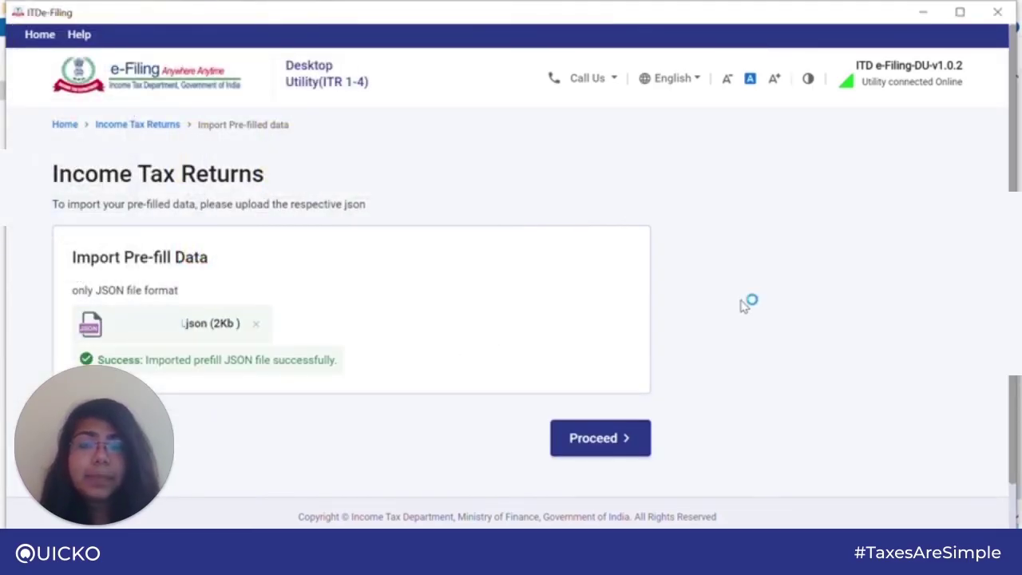
# Move past the imported data summary to File Return, confirming Individual as taxpayer status.
pyautogui.click(607, 441)
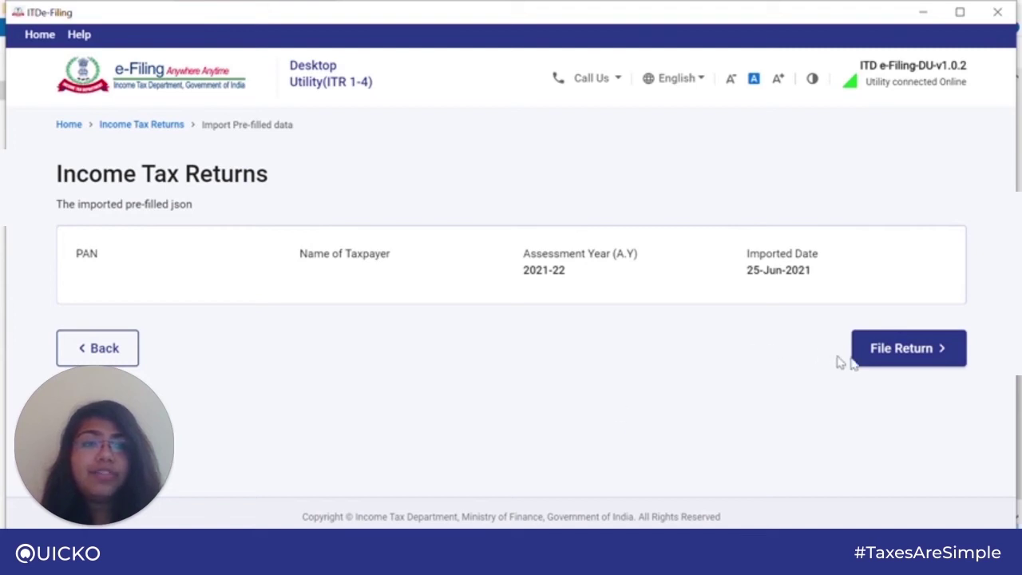
pyautogui.click(887, 362)
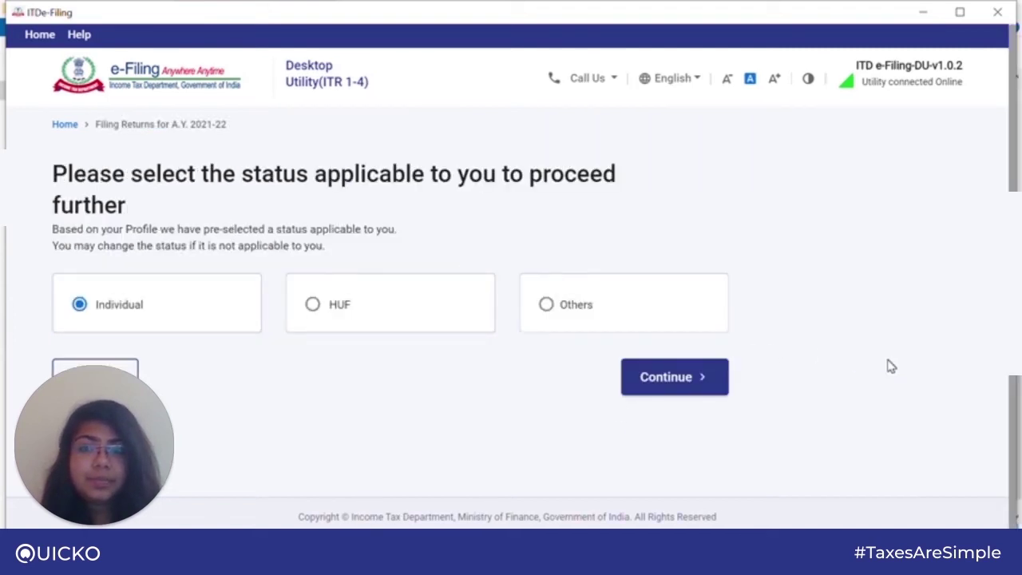
pyautogui.click(691, 382)
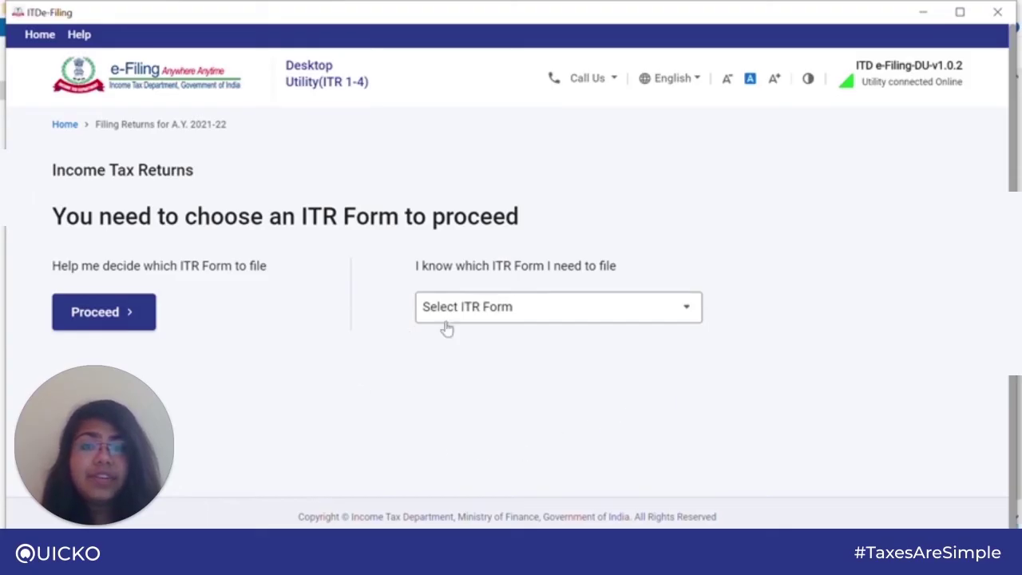
# Select ITR - 1 from the Select ITR Form list and proceed with ITR 1.
pyautogui.click(519, 318)
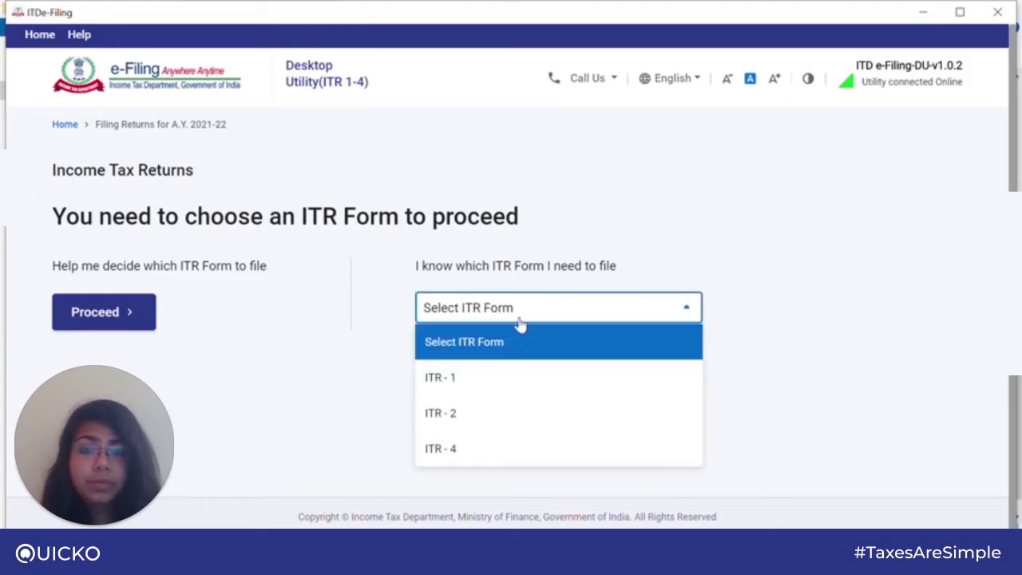
pyautogui.click(501, 381)
pyautogui.scroll(-1, 503, 383)
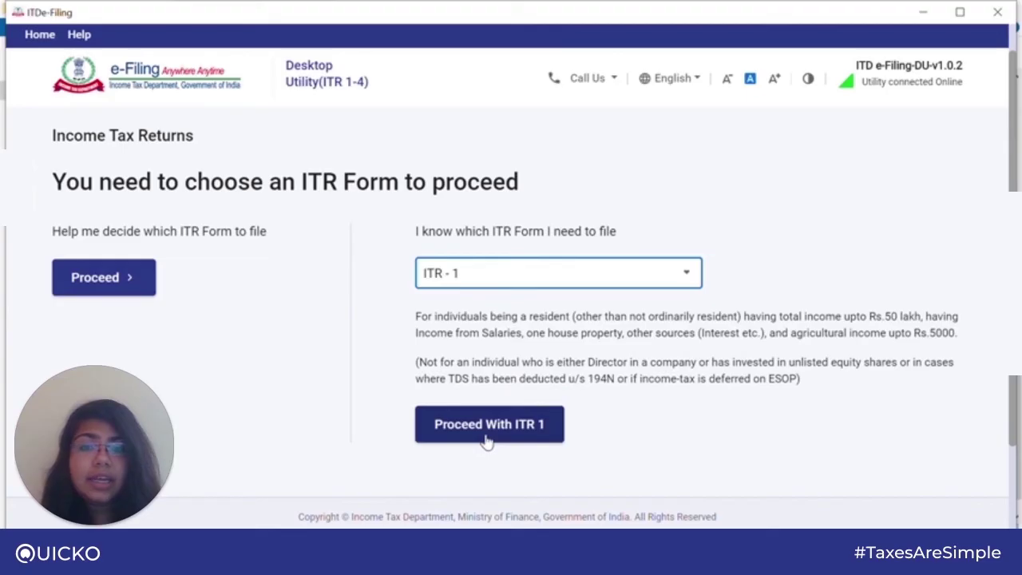
pyautogui.click(486, 442)
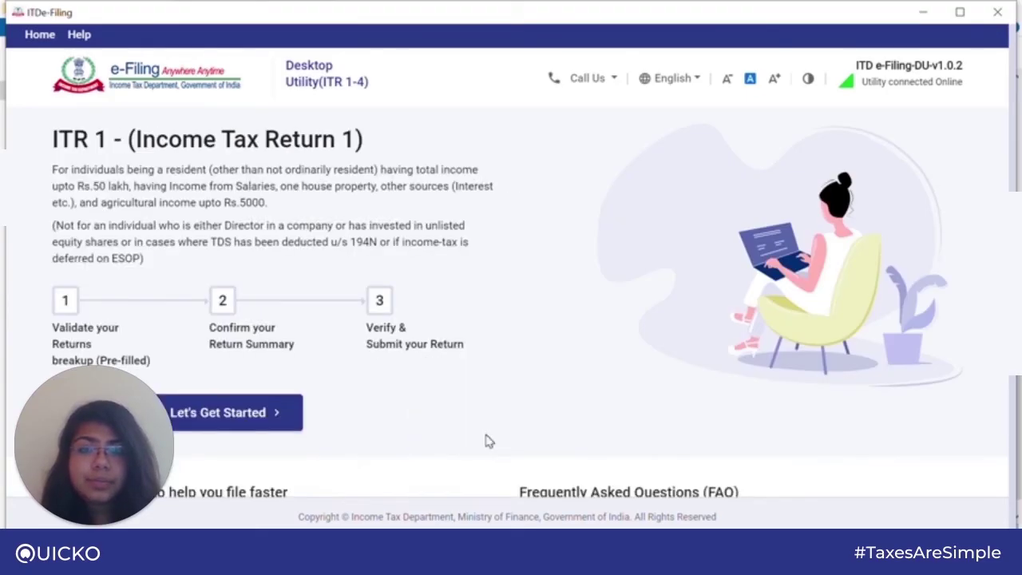
pyautogui.scroll(-1, 487, 441)
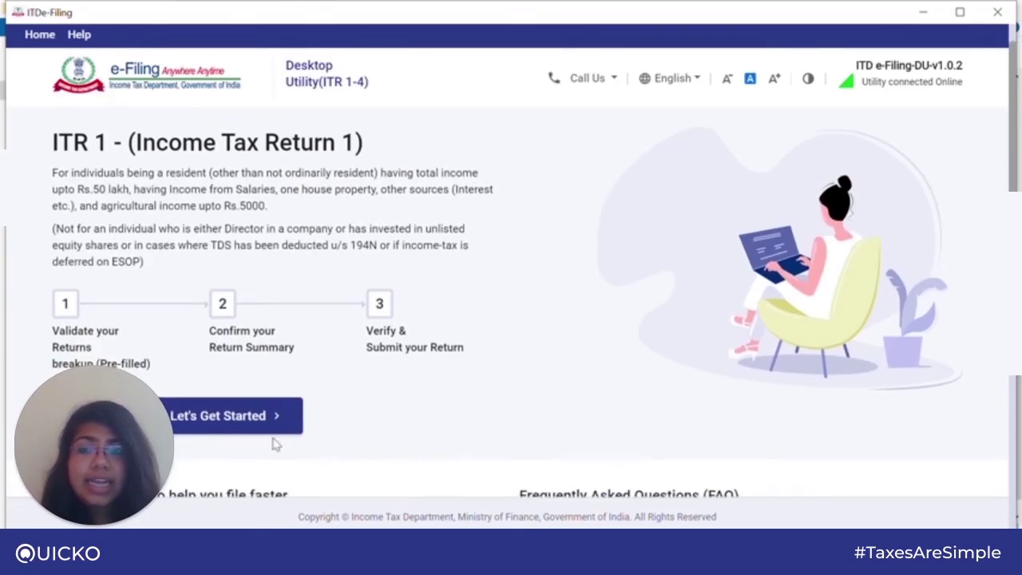
# Begin the ITR 1 steps, declaring taxable income more than the basic exemption limit.
pyautogui.click(237, 430)
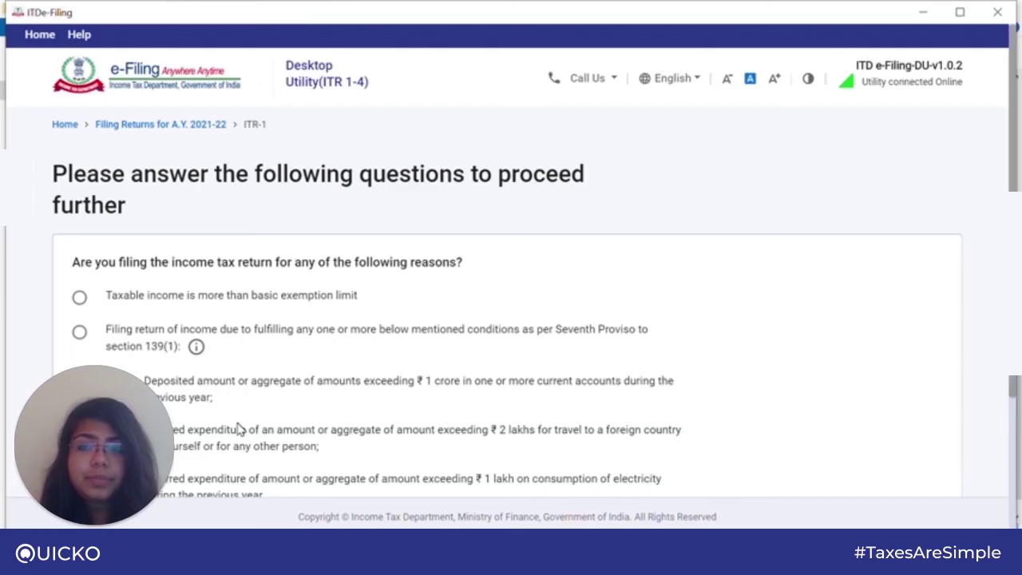
pyautogui.scroll(-2, 239, 430)
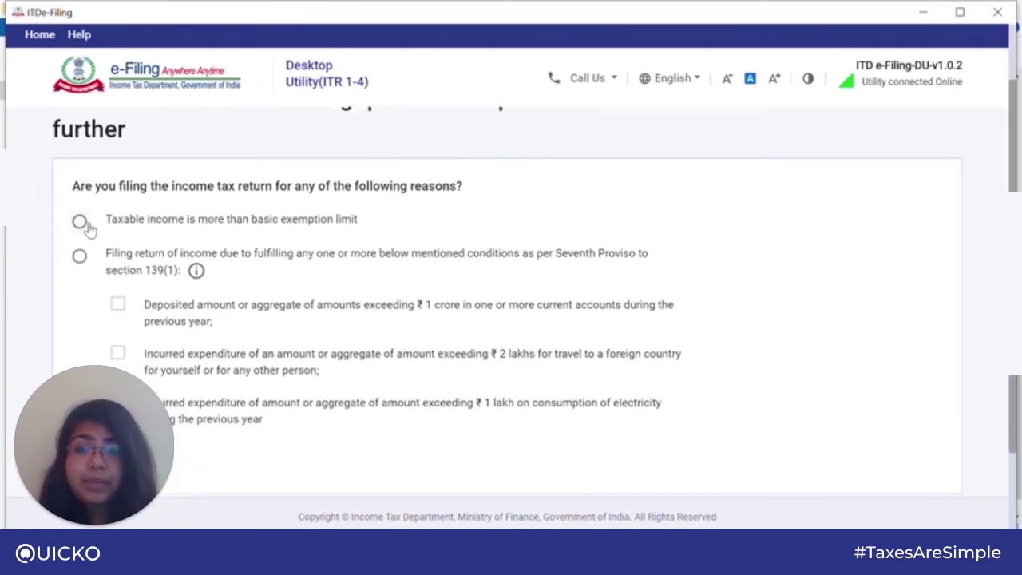
pyautogui.click(80, 222)
pyautogui.scroll(-2, 451, 326)
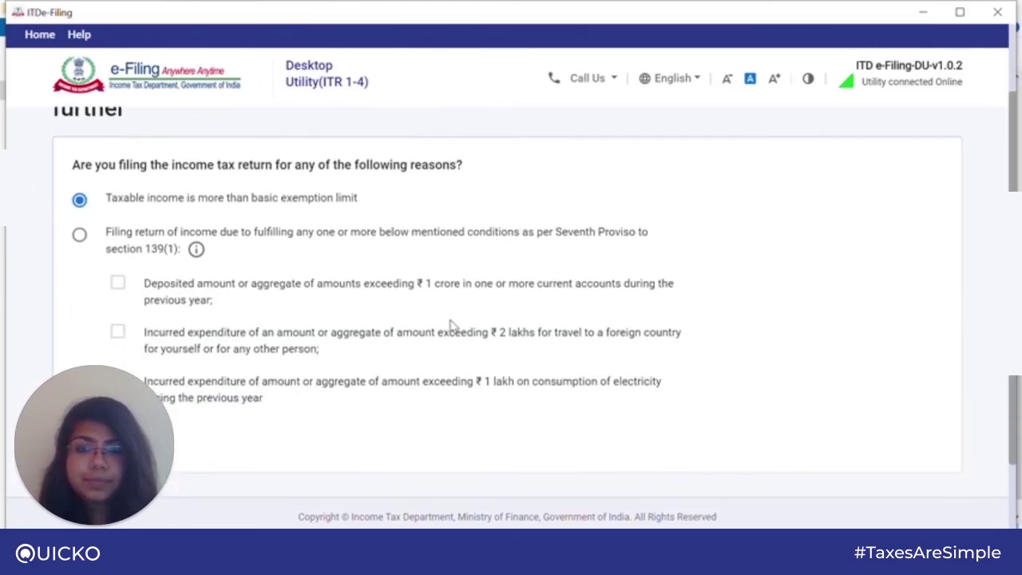
pyautogui.click(900, 450)
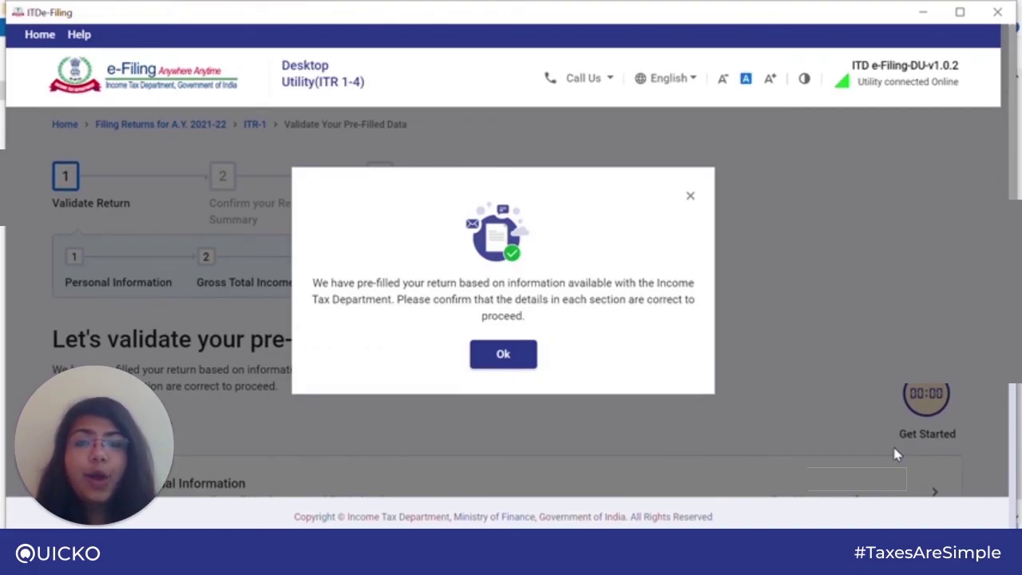
# Close the pre-filled notice and open Personal Information from the Return Summary.
pyautogui.click(516, 358)
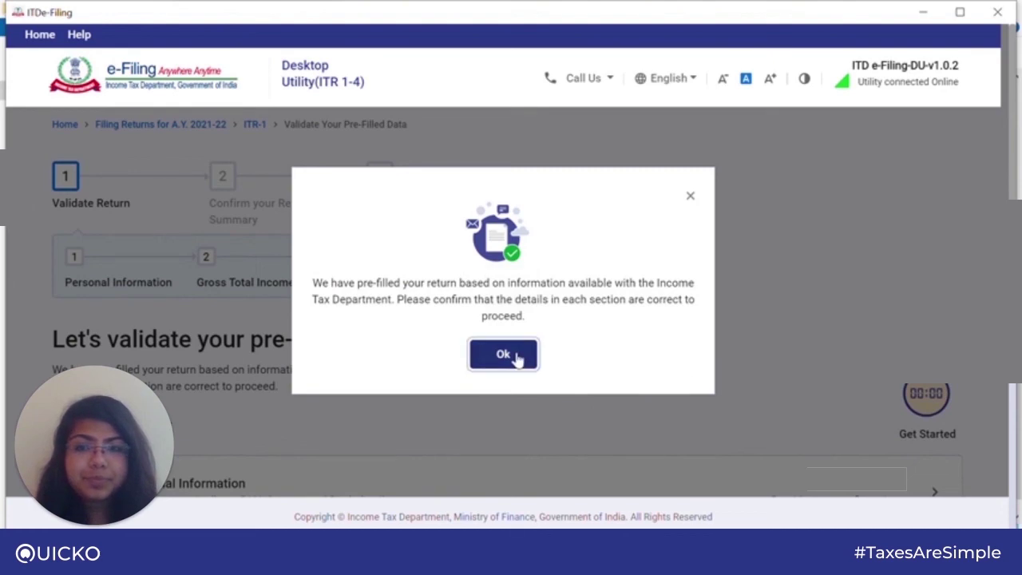
pyautogui.scroll(-1, 715, 315)
pyautogui.scroll(-1, 715, 314)
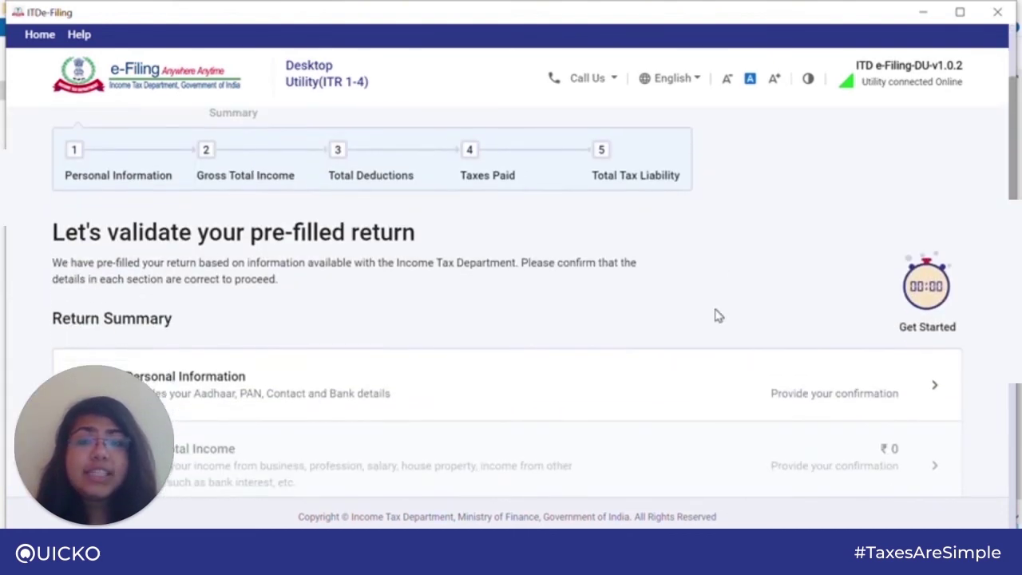
pyautogui.click(582, 400)
pyautogui.scroll(-5, 581, 399)
pyautogui.scroll(-3, 581, 399)
pyautogui.scroll(5, 580, 399)
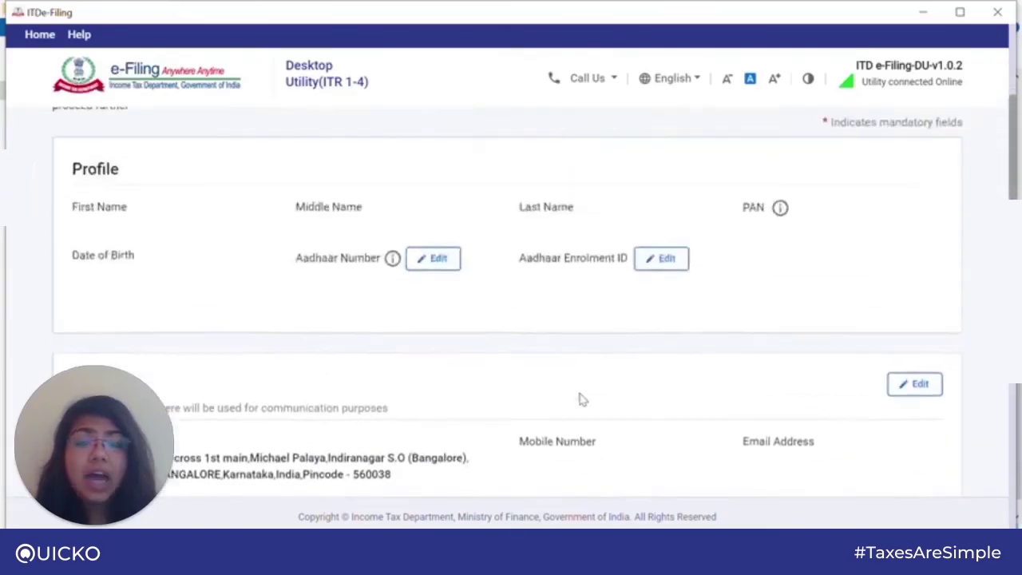